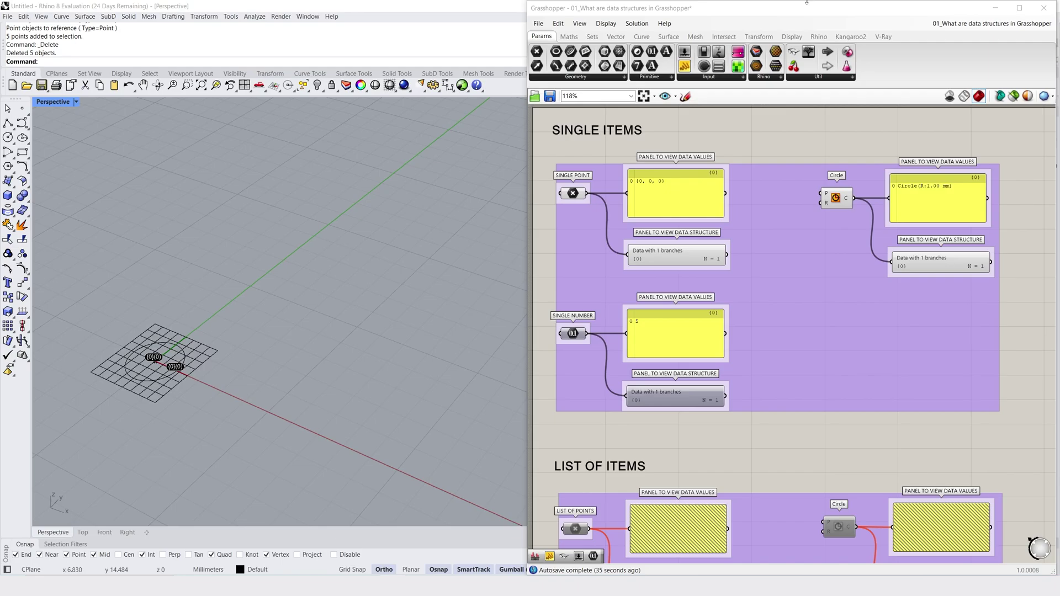
Drive a single Circle with one point as centre and the number 5 as radius.
click(712, 8)
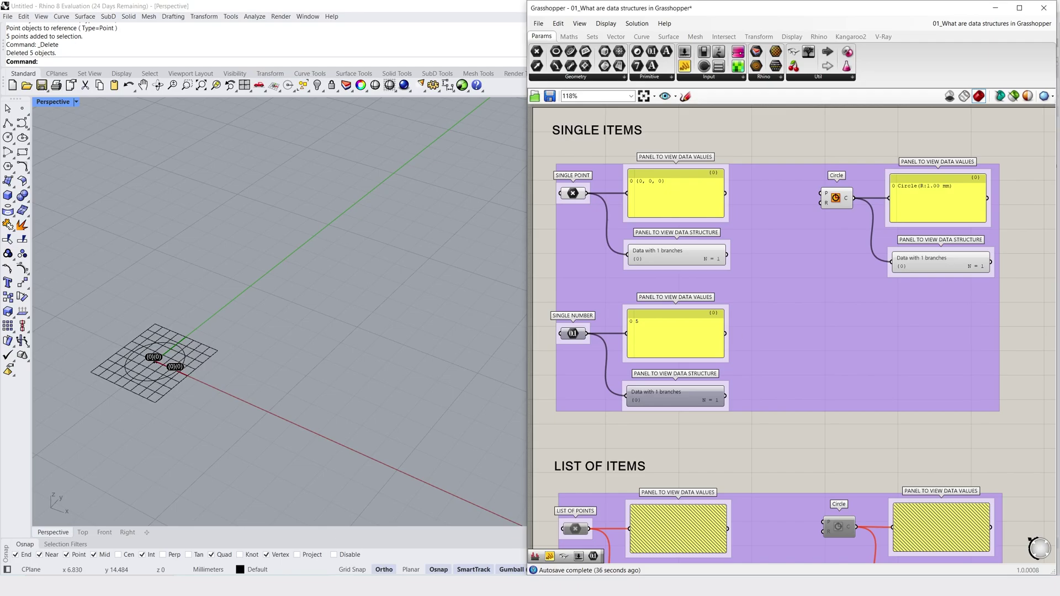
drag(726, 194, 829, 194)
drag(725, 333, 822, 204)
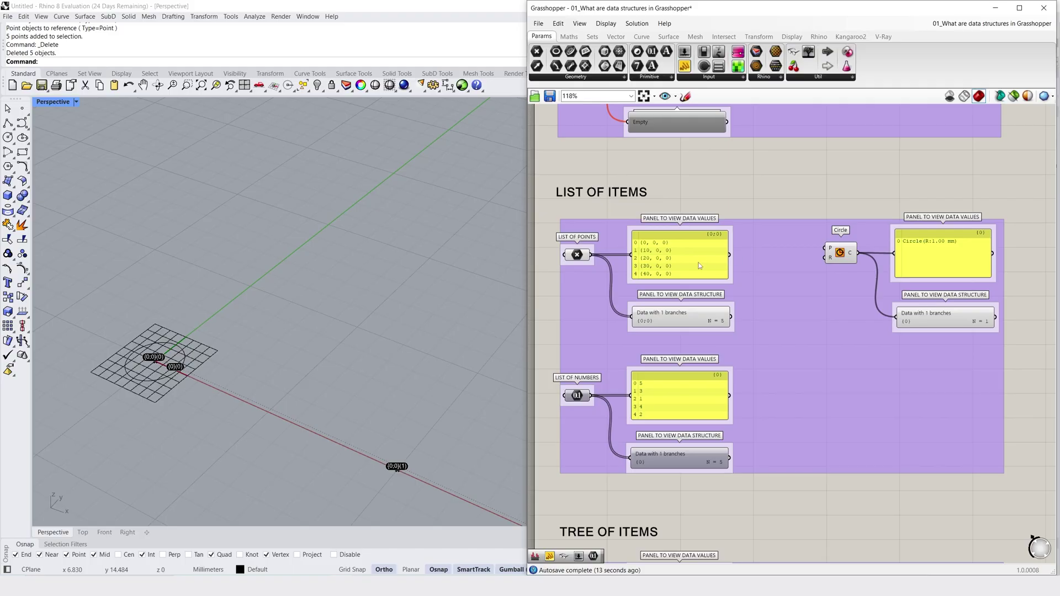
Feed the five listed points and numbers into the List of Items Circle for radii 5, 3, 1, 4, 2.
drag(729, 255, 827, 248)
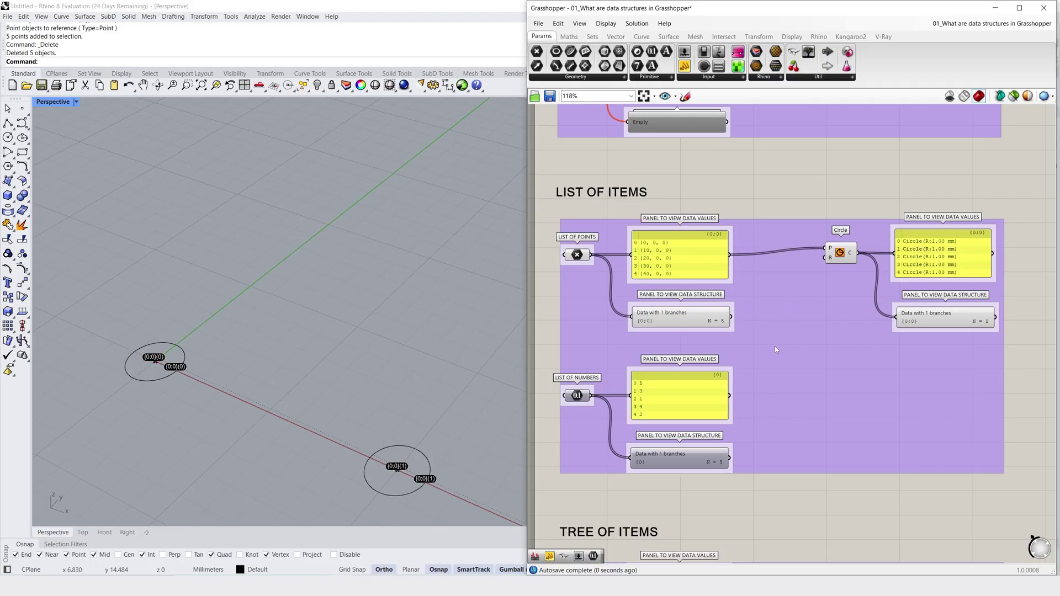
drag(729, 396, 829, 259)
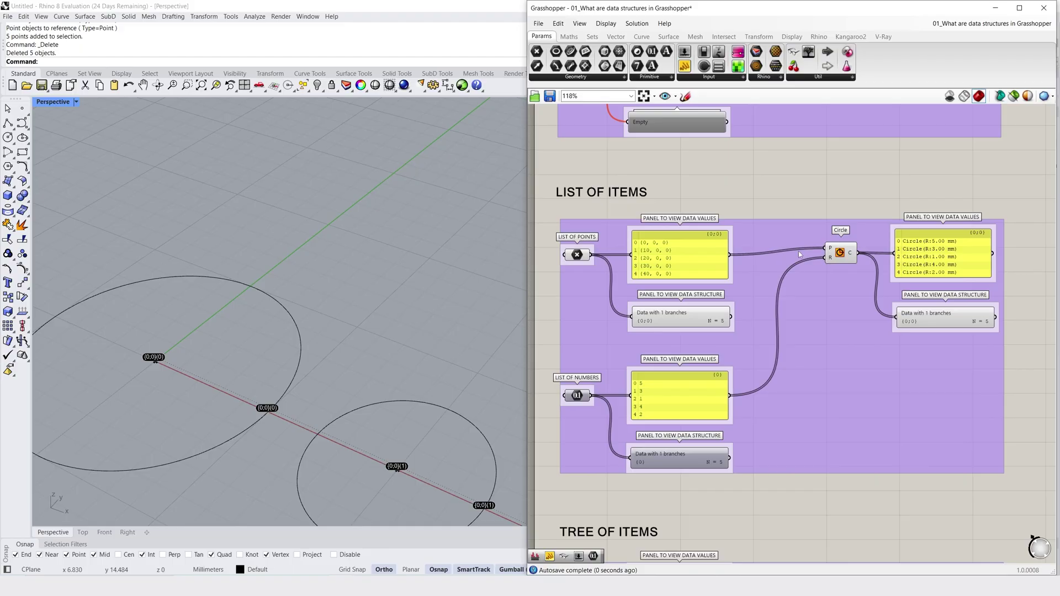
scroll(461, 362, down, 4)
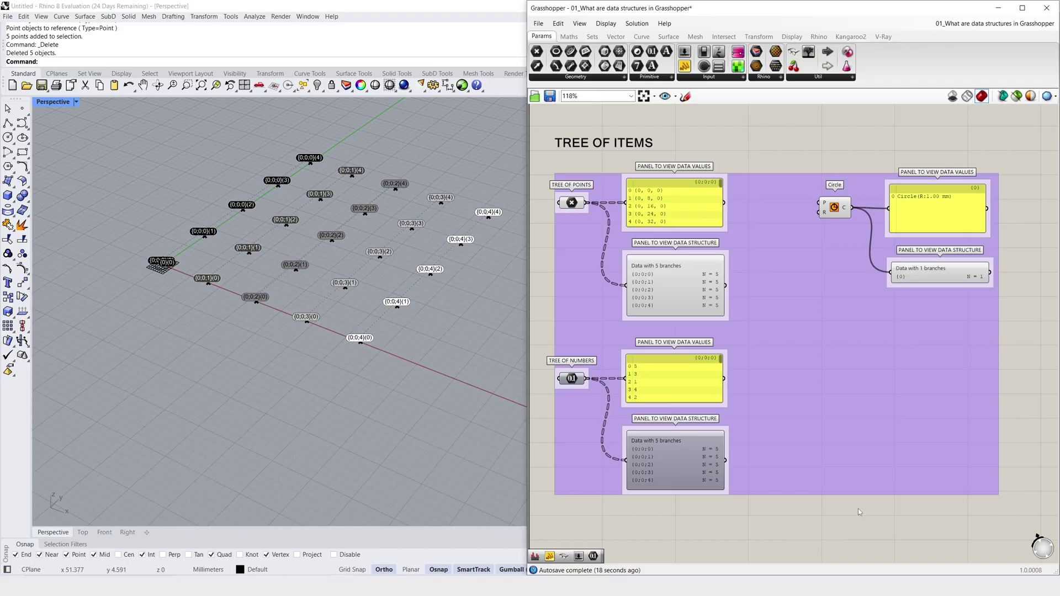
Connect the tree of points to Circle's P input and the tree of numbers to its R input.
drag(724, 203, 818, 203)
drag(724, 378, 825, 215)
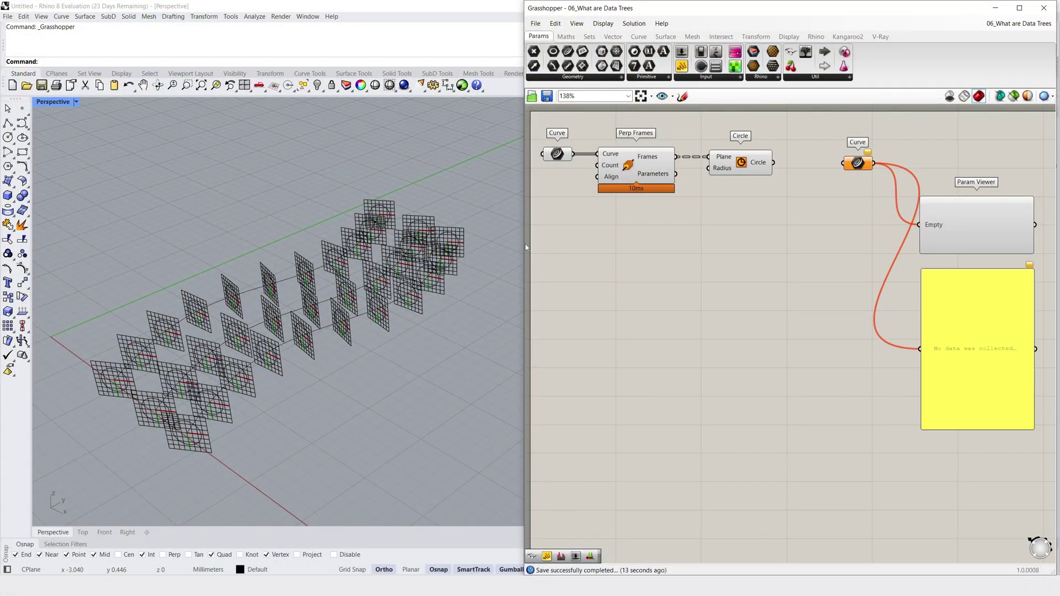
mouse_move(562, 156)
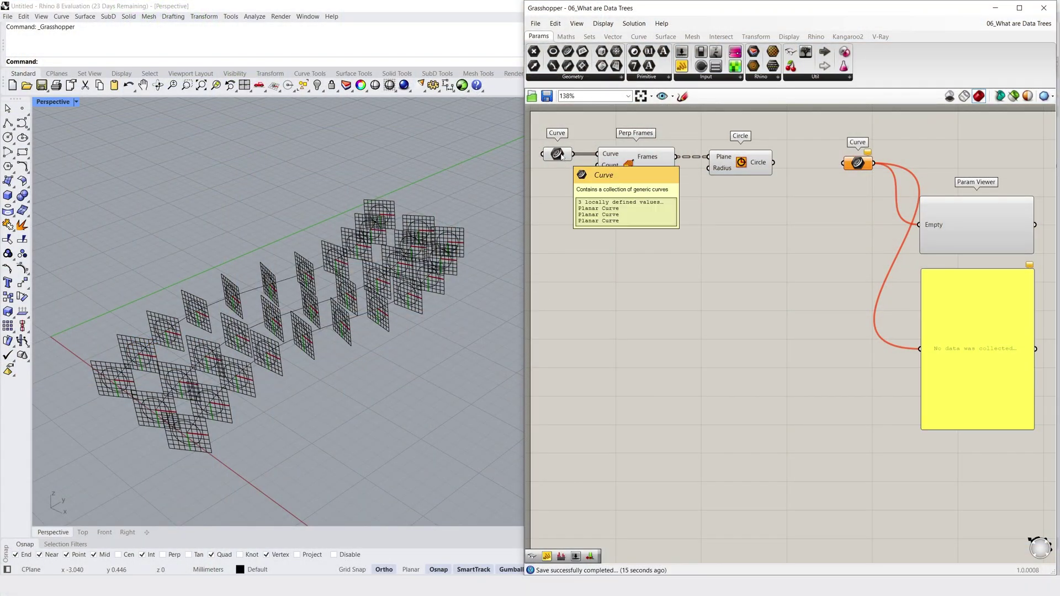
mouse_move(656, 158)
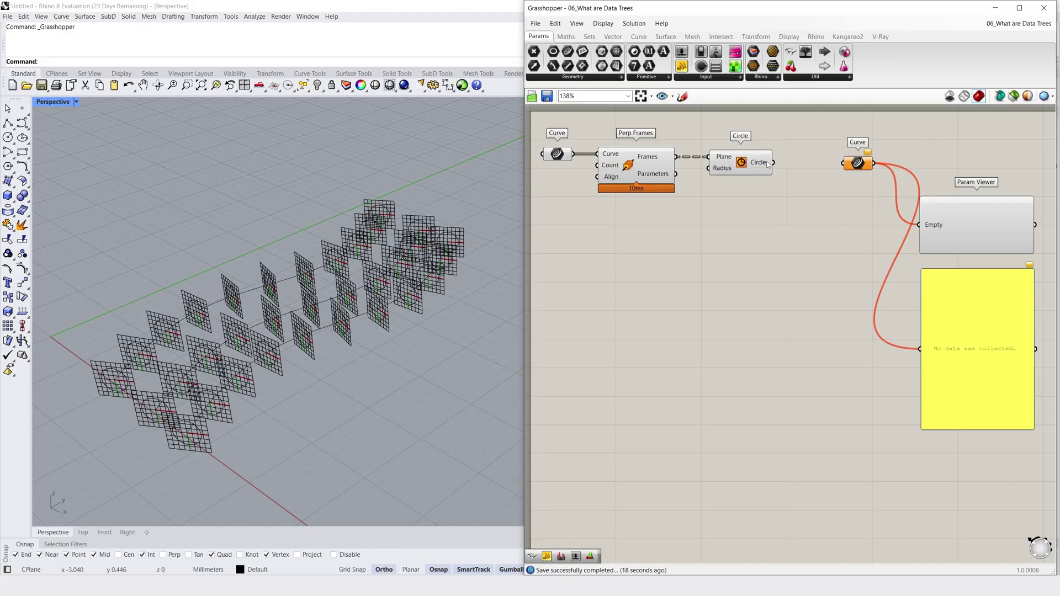
Pass the circles into the Curve parameter and turn off the Perp Frames and Circle previews.
mouse_move(768, 164)
drag(774, 162, 843, 164)
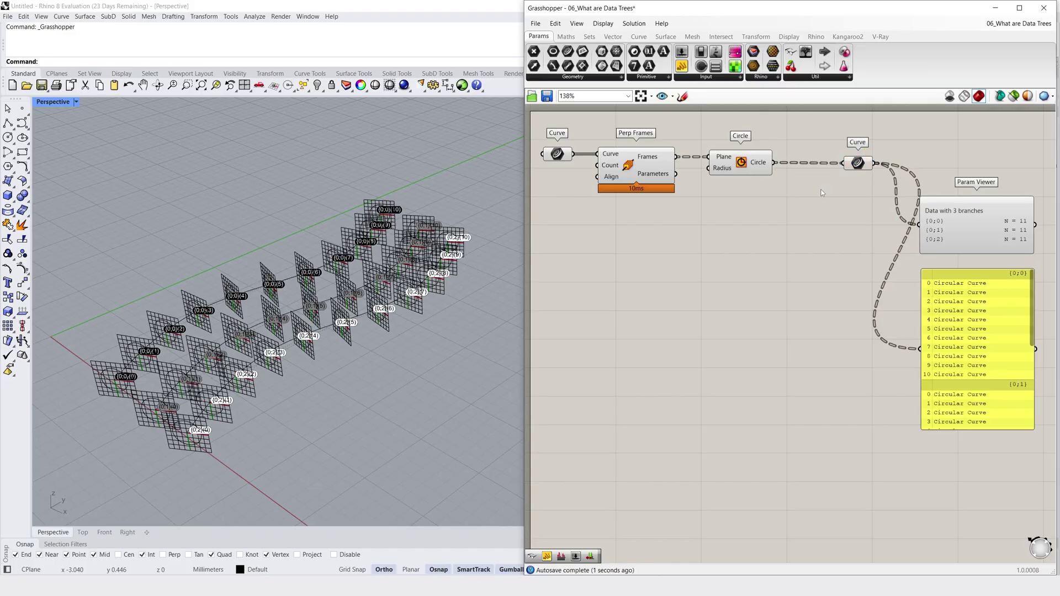
drag(748, 205, 645, 165)
right_click(704, 233)
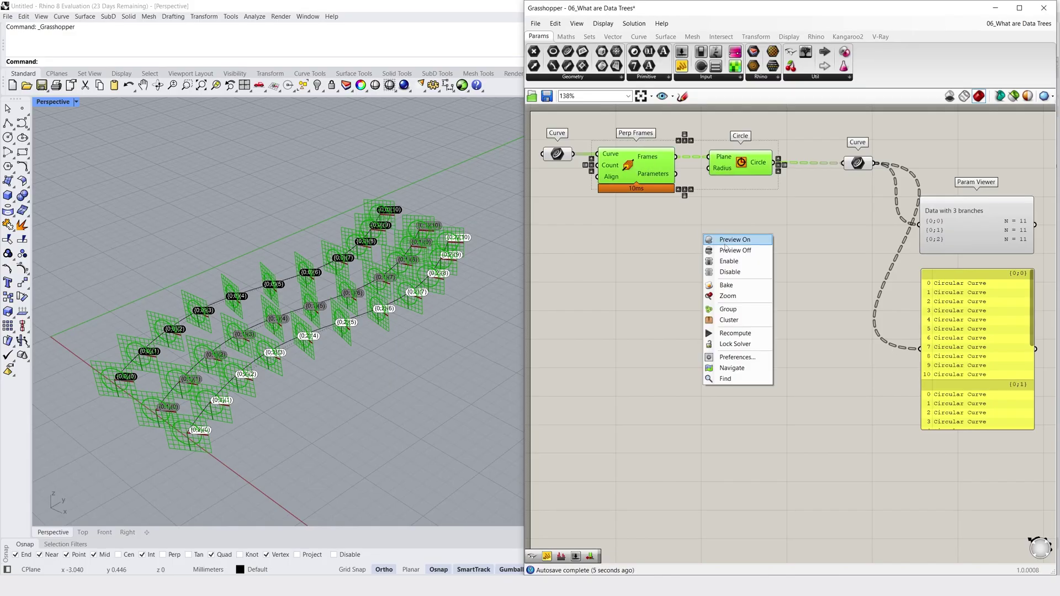
click(740, 252)
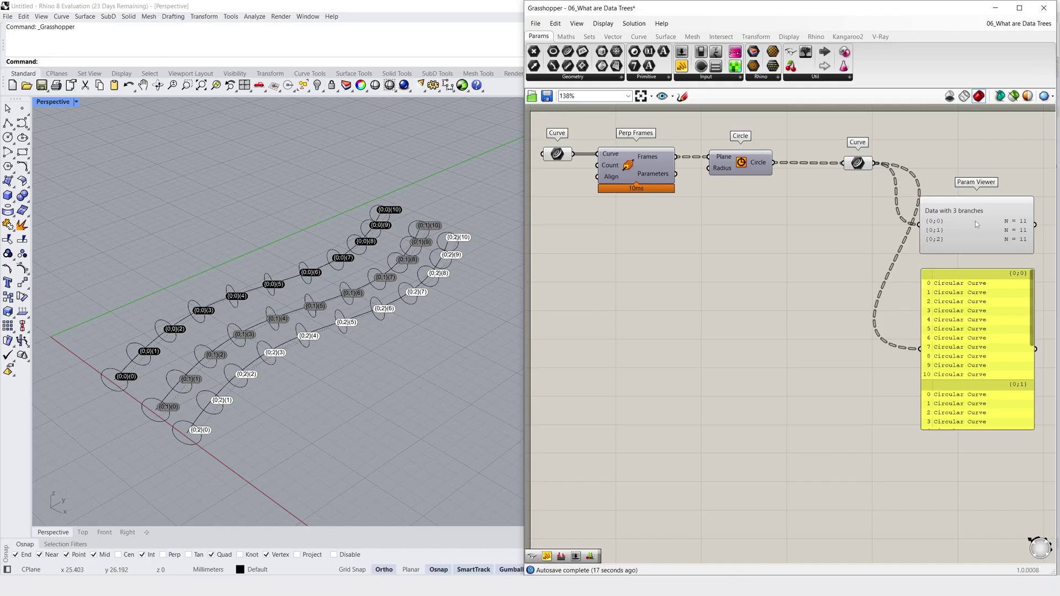
click(970, 223)
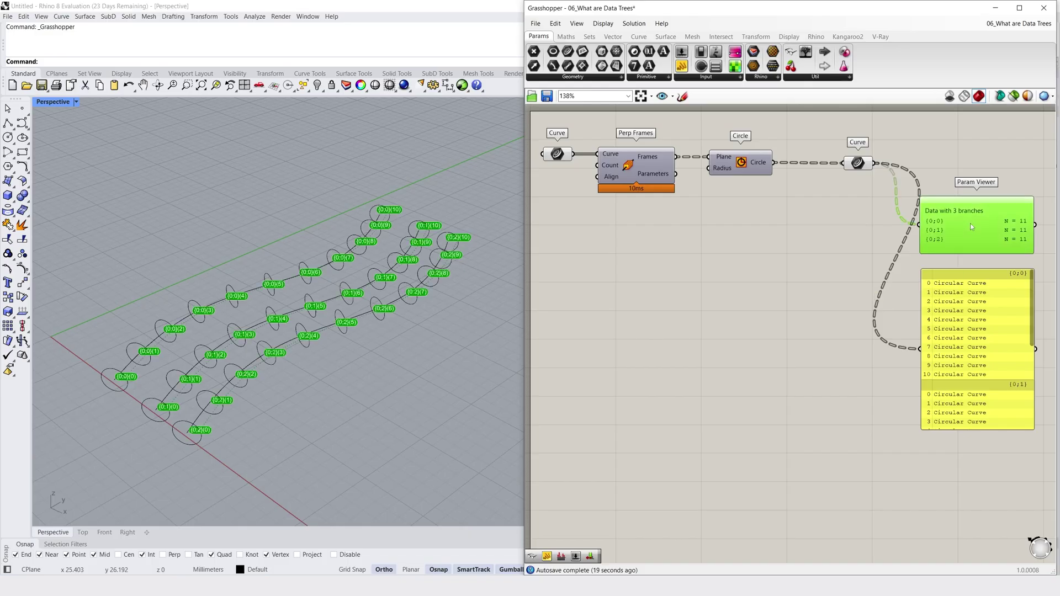
right_click(858, 236)
click(890, 252)
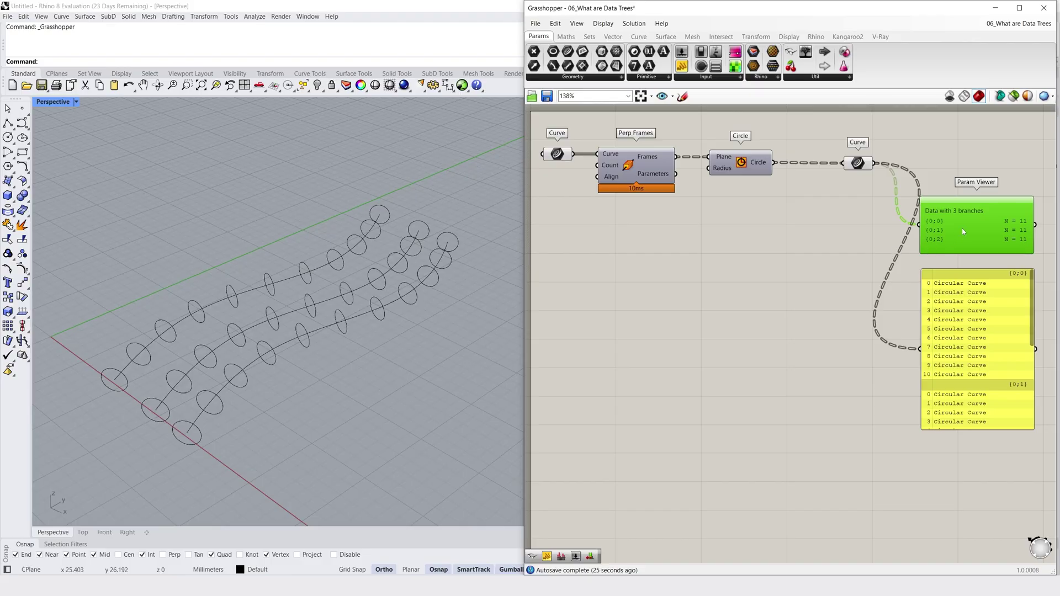
right_click(929, 228)
click(970, 269)
right_click(973, 234)
click(970, 269)
right_click(955, 233)
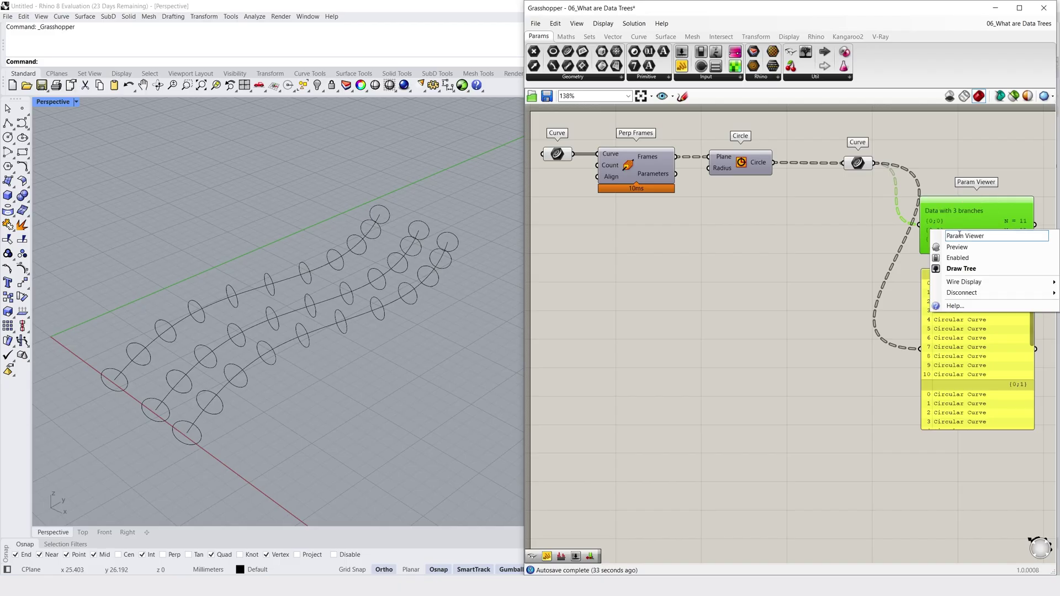
click(965, 247)
click(842, 272)
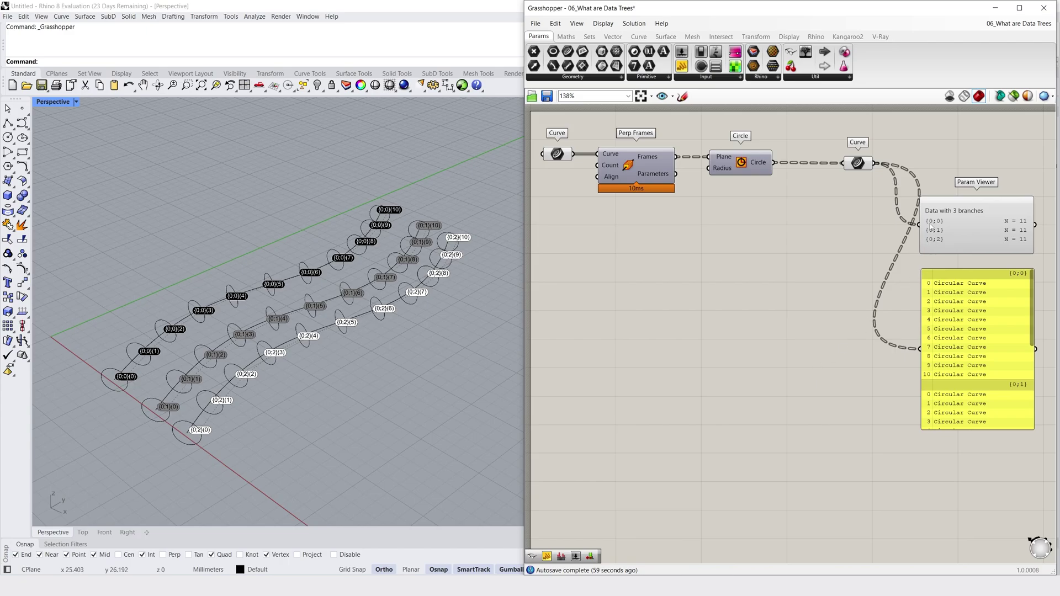
Add a Loft component and feed the Curve parameter's circles into its Curves input.
mouse_move(932, 225)
right_drag(827, 292, 717, 303)
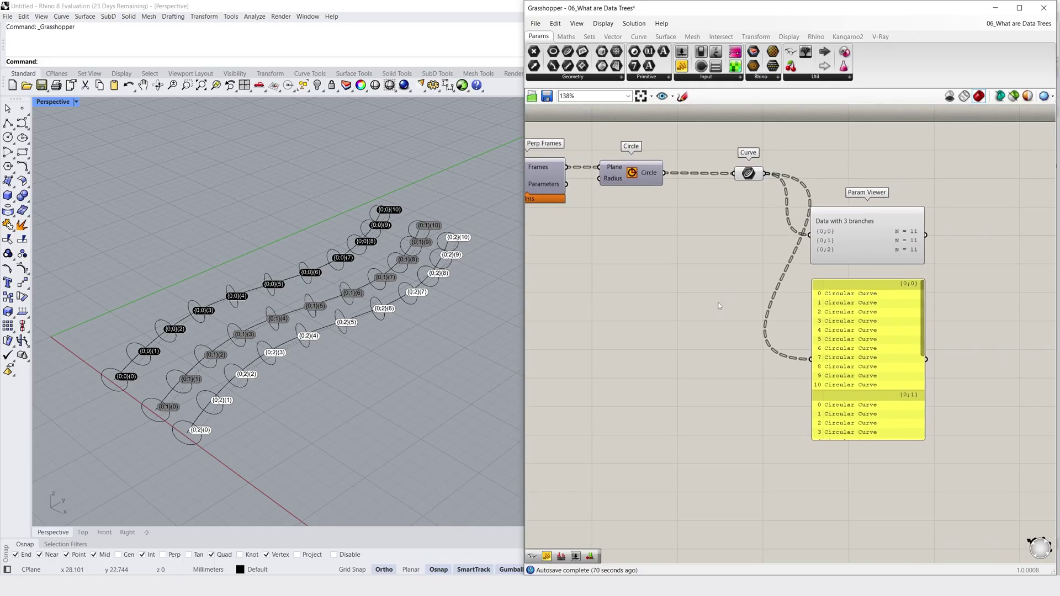
double_click(872, 158)
text(loft)
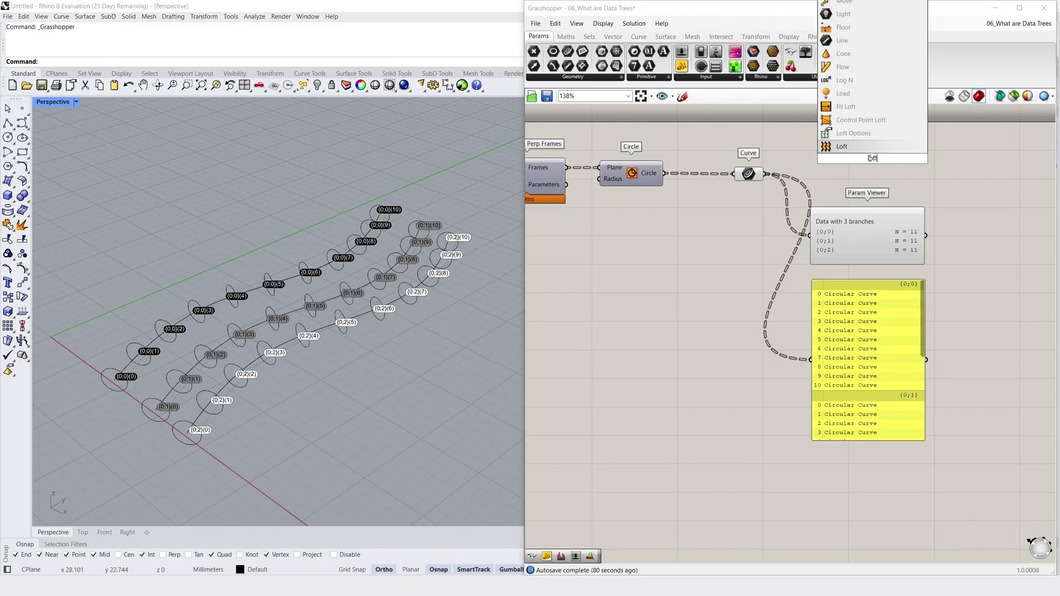
key(Return)
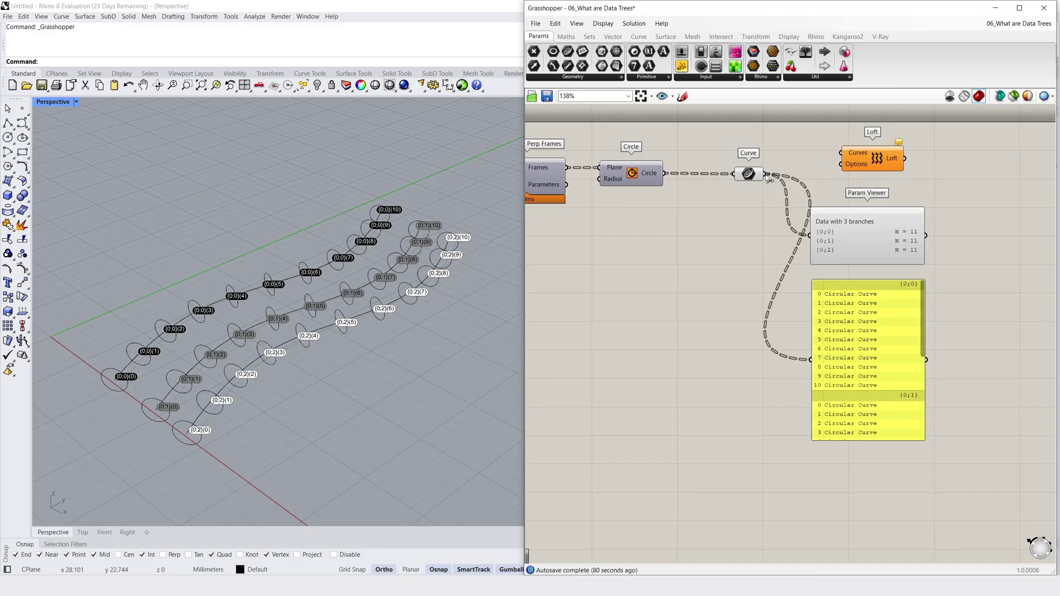
drag(768, 174, 841, 153)
Attach a Panel to the Loft output, sized to show all three untrimmed surface branches.
double_click(970, 168)
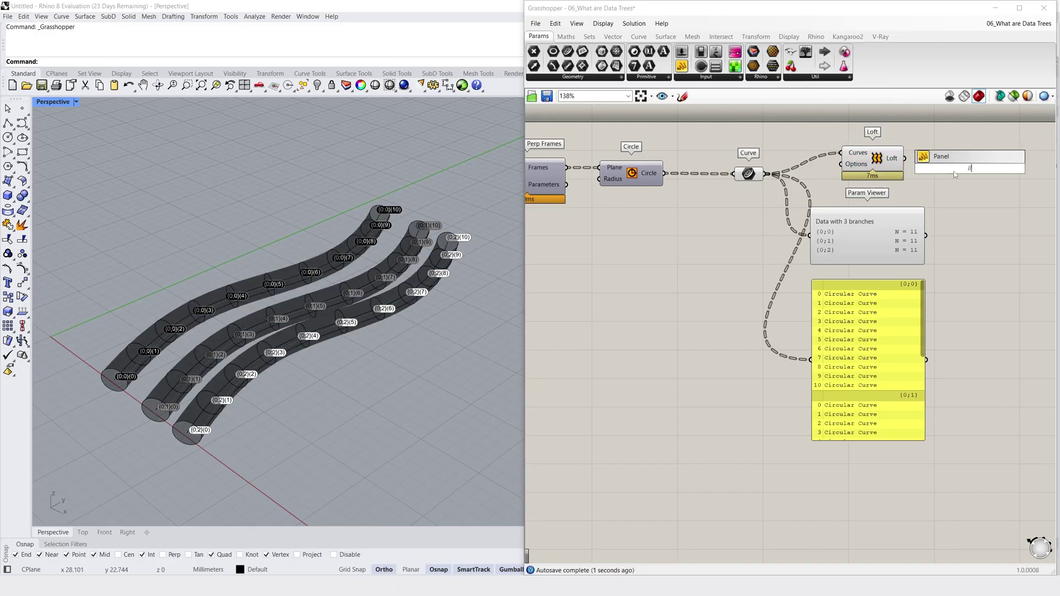
text(panel)
key(Return)
drag(904, 158, 991, 215)
drag(881, 165, 896, 180)
click(965, 255)
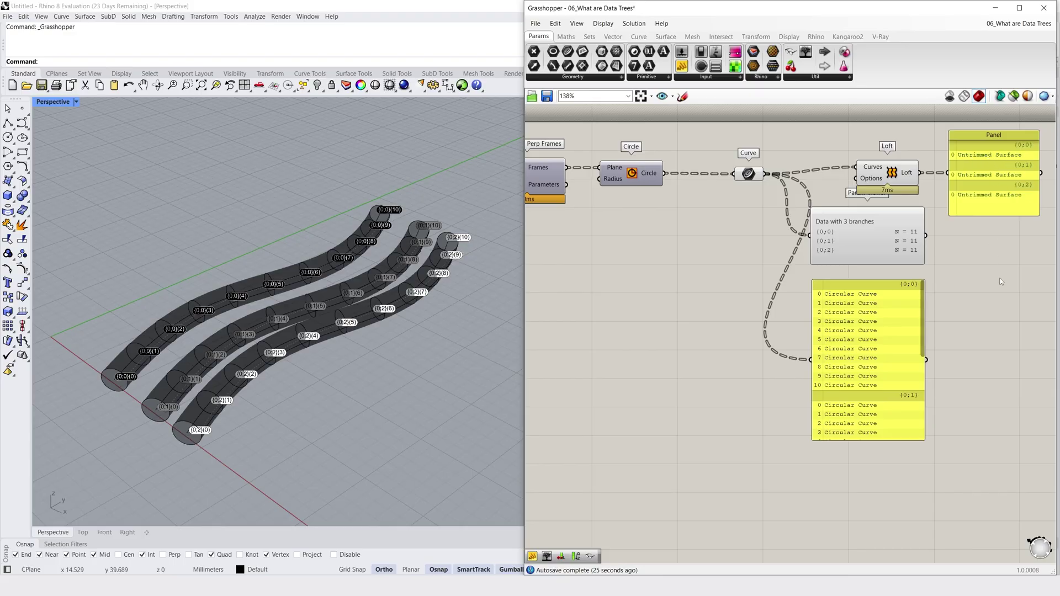
Delete the Loft and panel, and wire the circles into Divide Curve's Curve input.
right_drag(1001, 281, 800, 304)
drag(834, 200, 680, 189)
key(Delete)
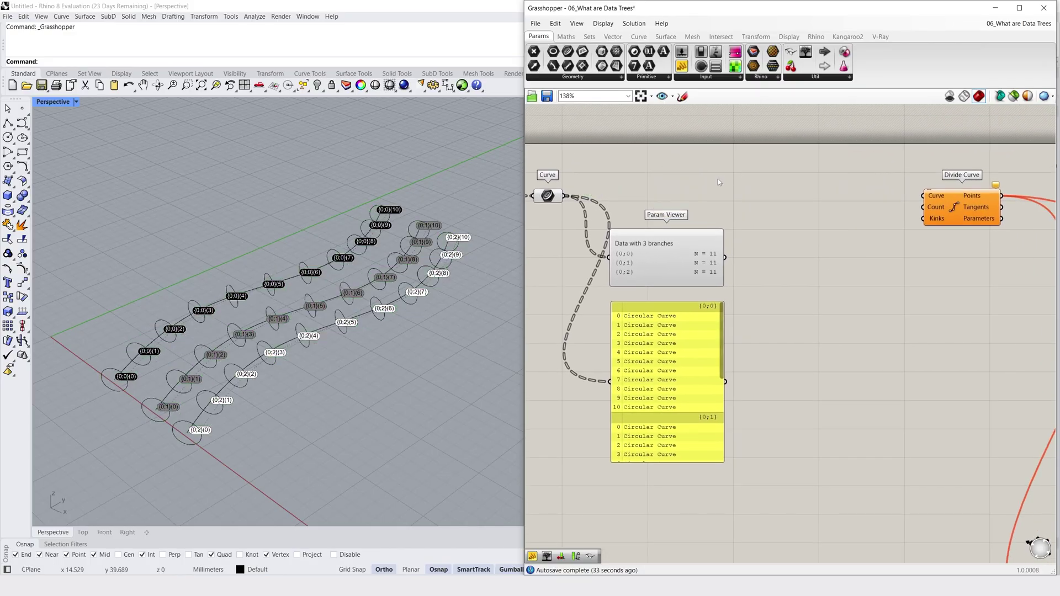
drag(565, 196, 923, 196)
Turn off the Param Viewer's preview to hide the circle path tags in Rhino.
right_click(672, 257)
click(670, 251)
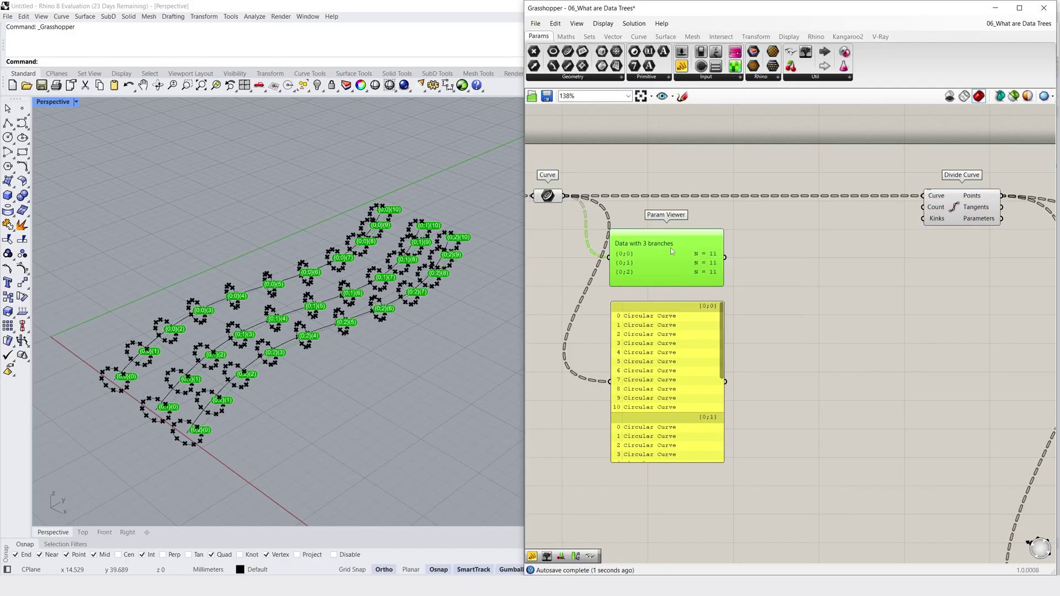
right_click(755, 239)
click(802, 255)
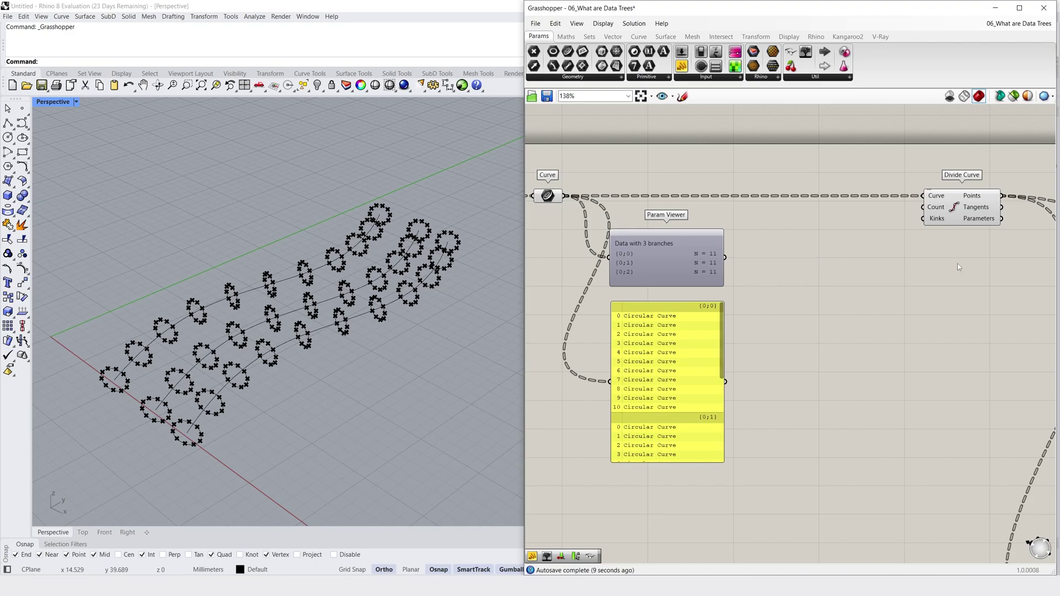
Pan the canvas to show Divide Curve and its Param Viewer reporting 33 branches of 10 points.
right_drag(970, 264, 679, 182)
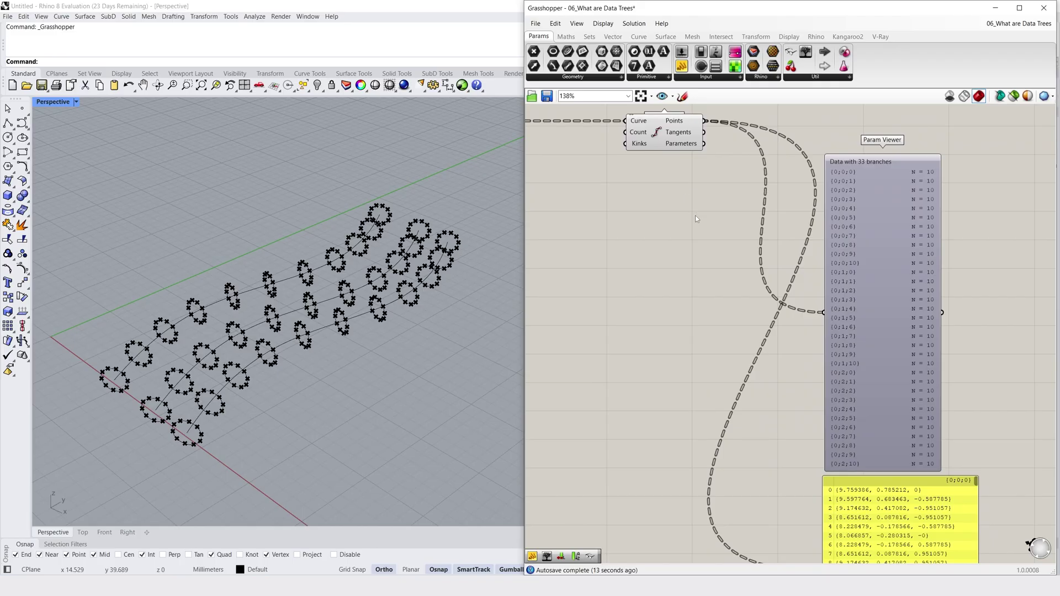
right_drag(696, 218, 697, 231)
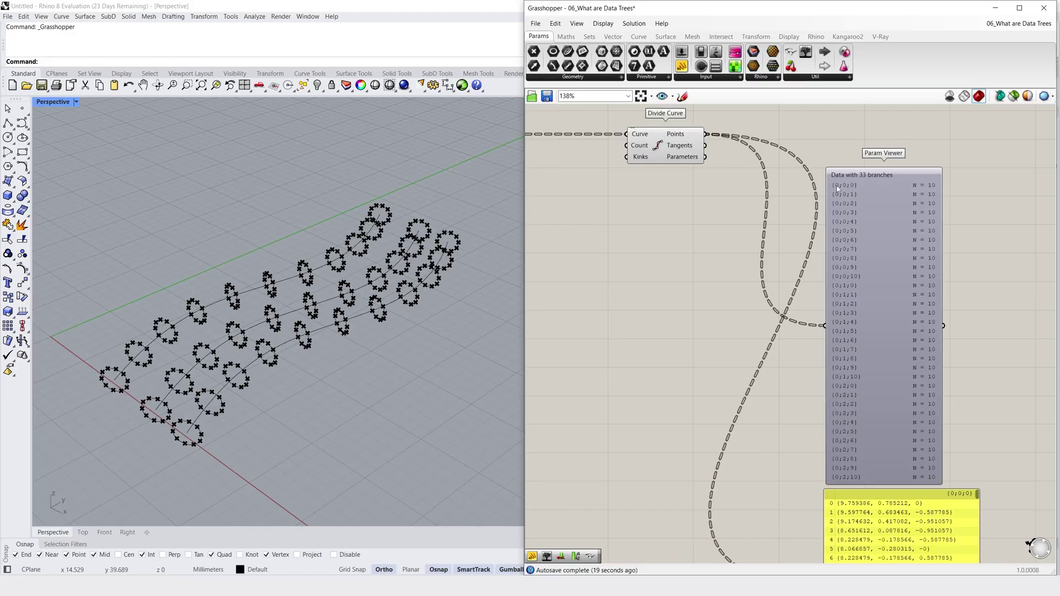
mouse_move(836, 185)
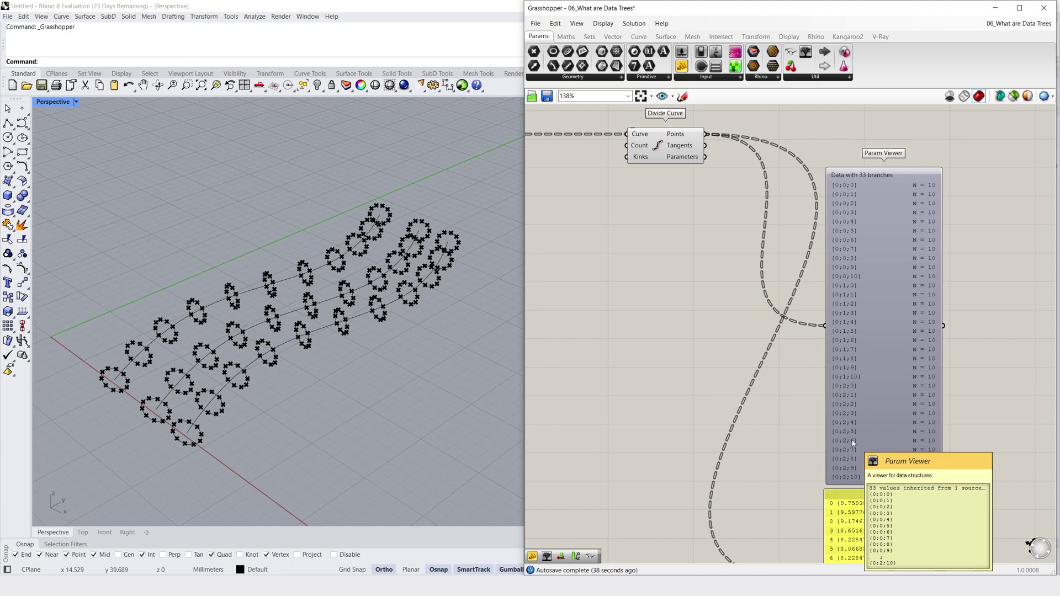
Turn on the 33-branch Param Viewer's preview and zoom in on the tagged points like {0;2;6}.
click(877, 412)
right_click(978, 330)
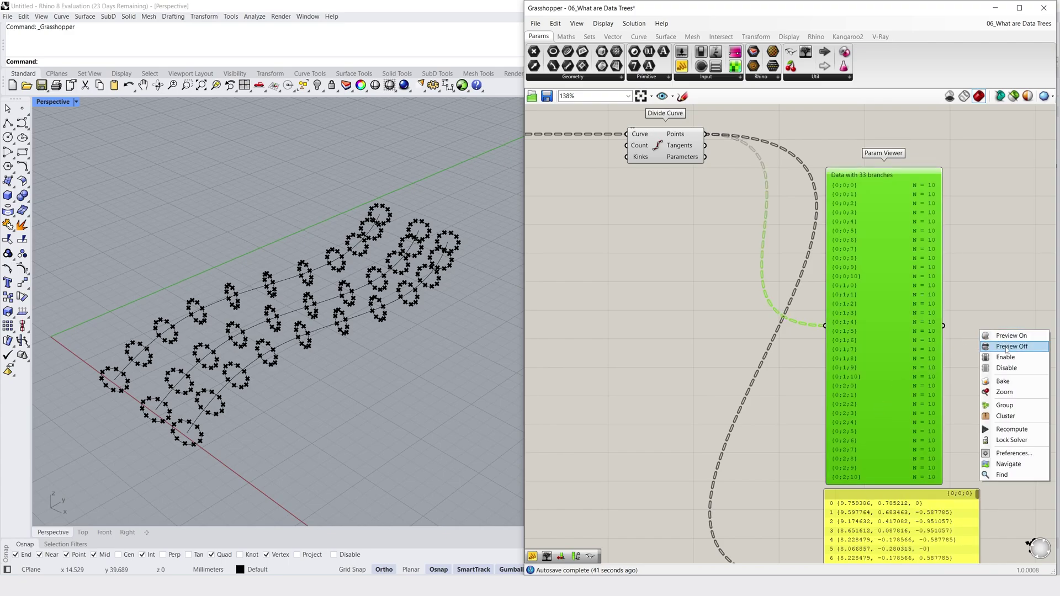
click(1014, 343)
click(960, 340)
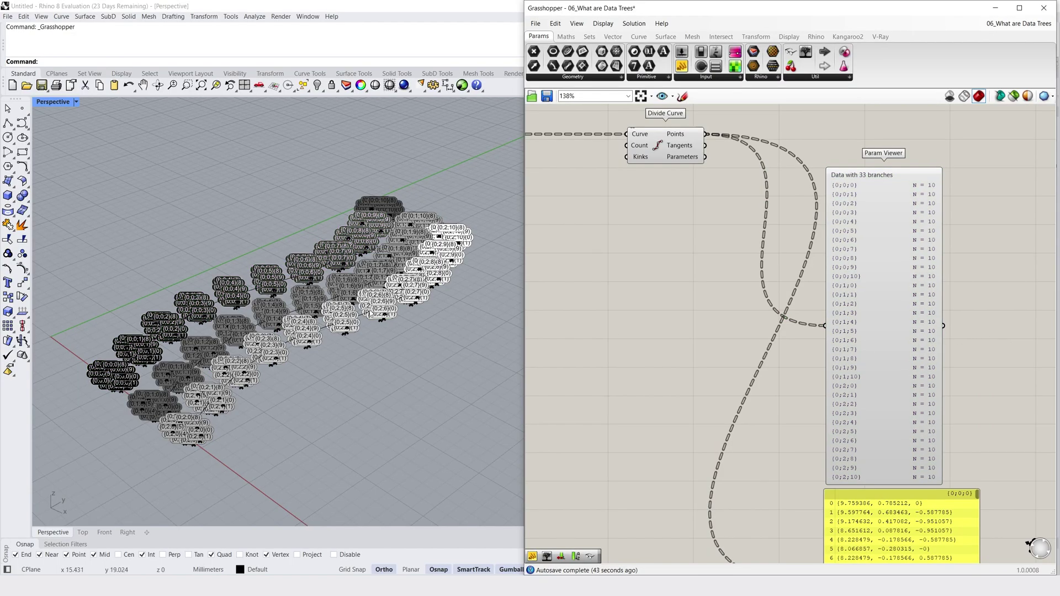
scroll(389, 303, up, 2)
scroll(389, 303, up, 6)
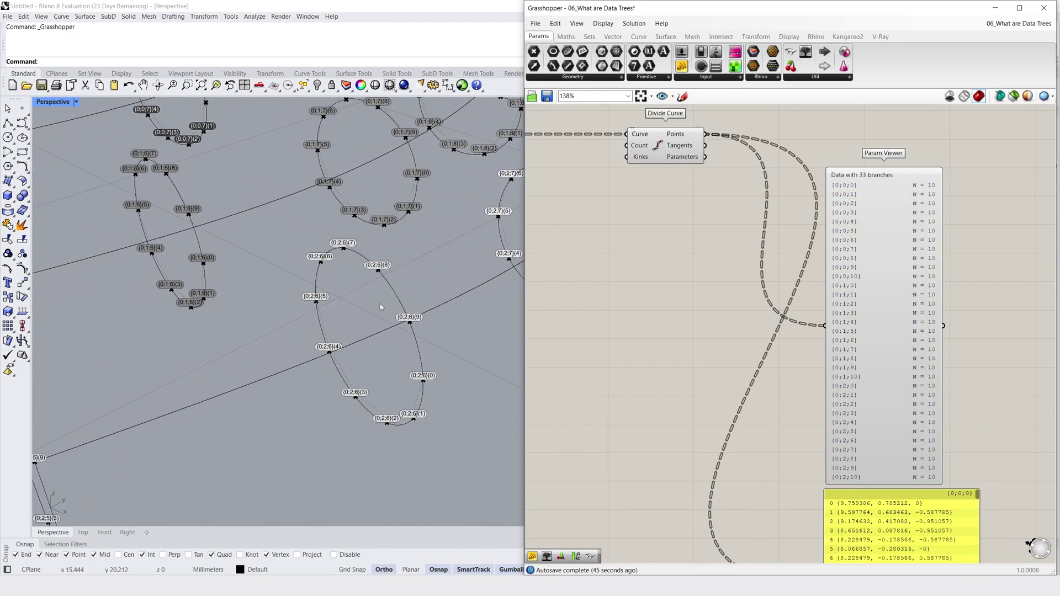